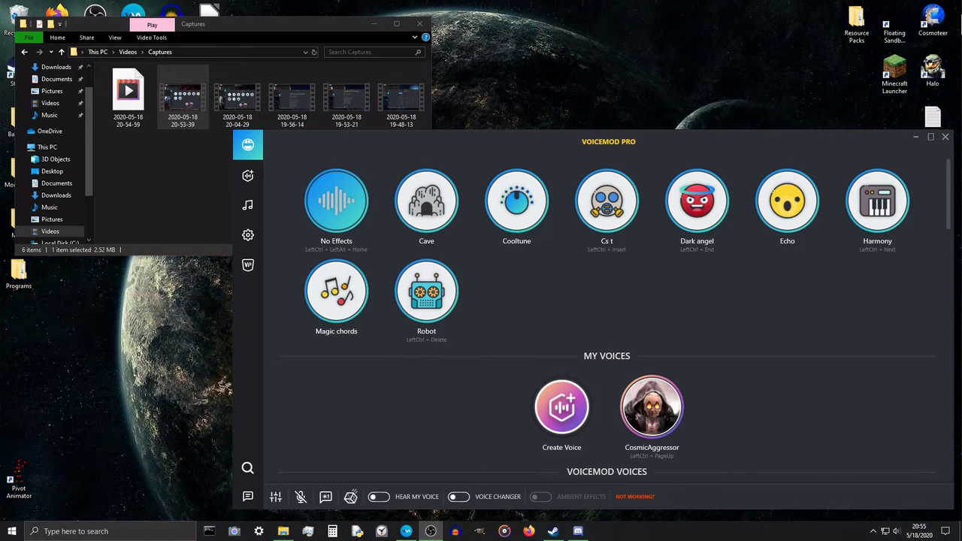
- Lower the Meme Sound Machine volume to somewhat below the middle of its range
{"action": "mouse_move", "coordinate": [656, 414]}
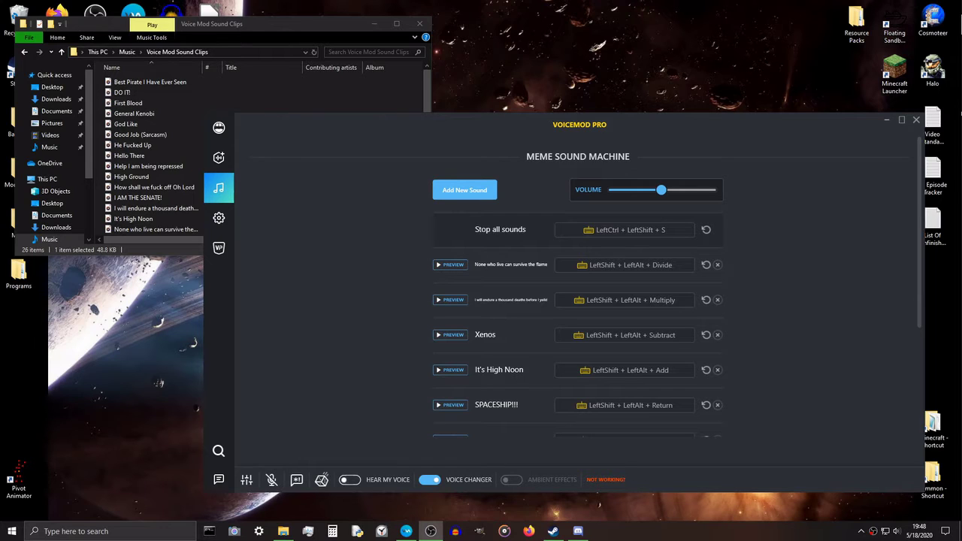
{"action": "left_click_drag", "start_coordinate": [662, 190], "coordinate": [634, 193]}
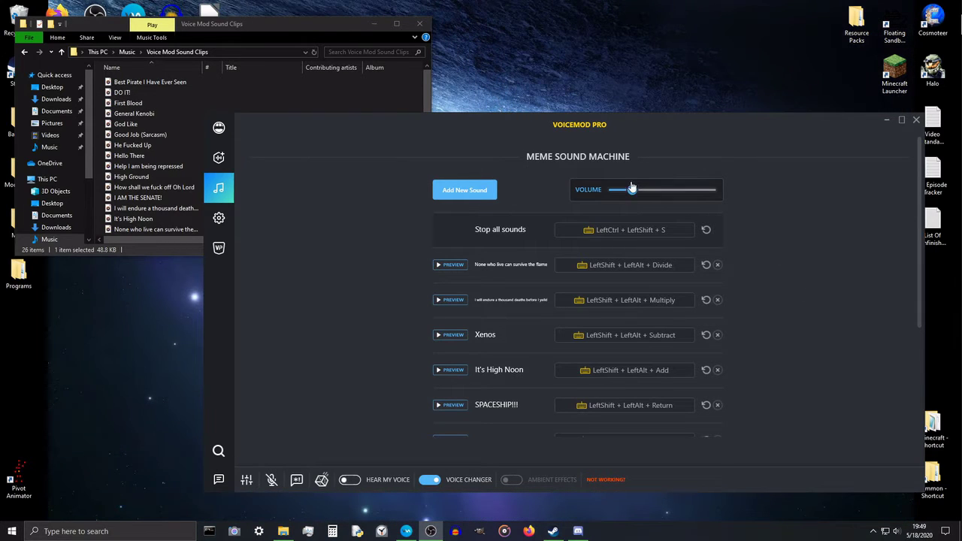
{"action": "mouse_move", "coordinate": [632, 189]}
{"action": "left_mouse_down"}
{"action": "mouse_move", "coordinate": [721, 202]}
{"action": "mouse_move", "coordinate": [647, 195]}
{"action": "left_mouse_up"}
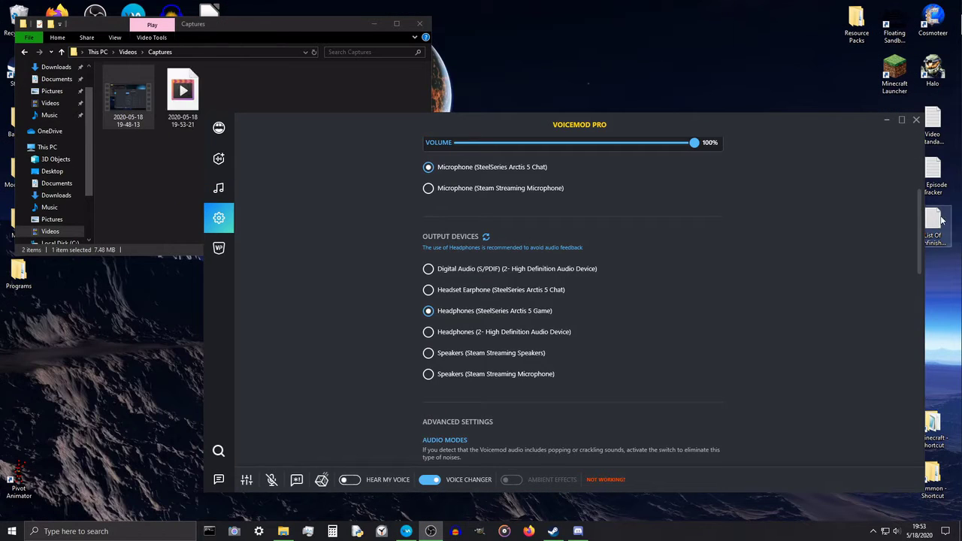
- Set the input device volume for the SteelSeries Arctis 5 Chat microphone to 75%
{"action": "scroll", "coordinate": [753, 158], "scroll_direction": "up", "scroll_amount": 1}
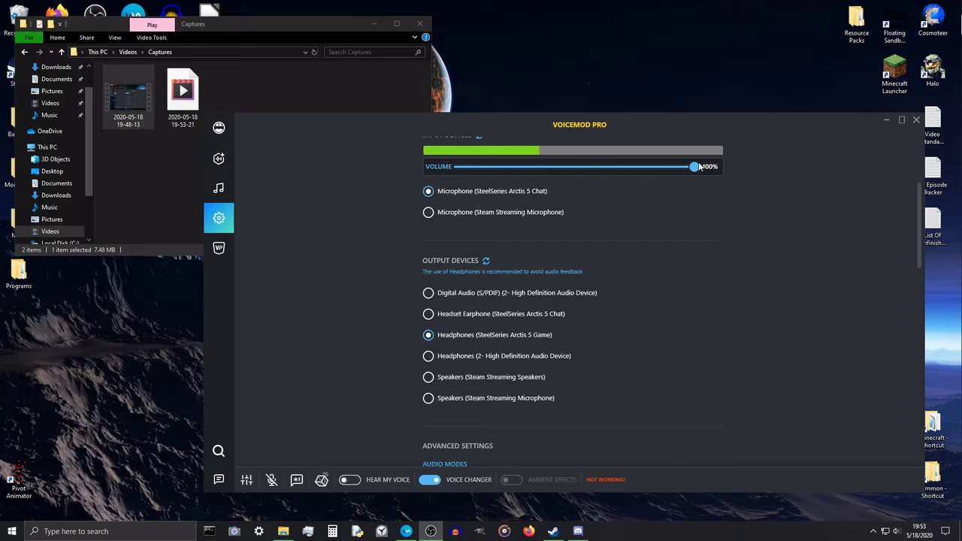
{"action": "scroll", "coordinate": [699, 169], "scroll_direction": "up", "scroll_amount": 2}
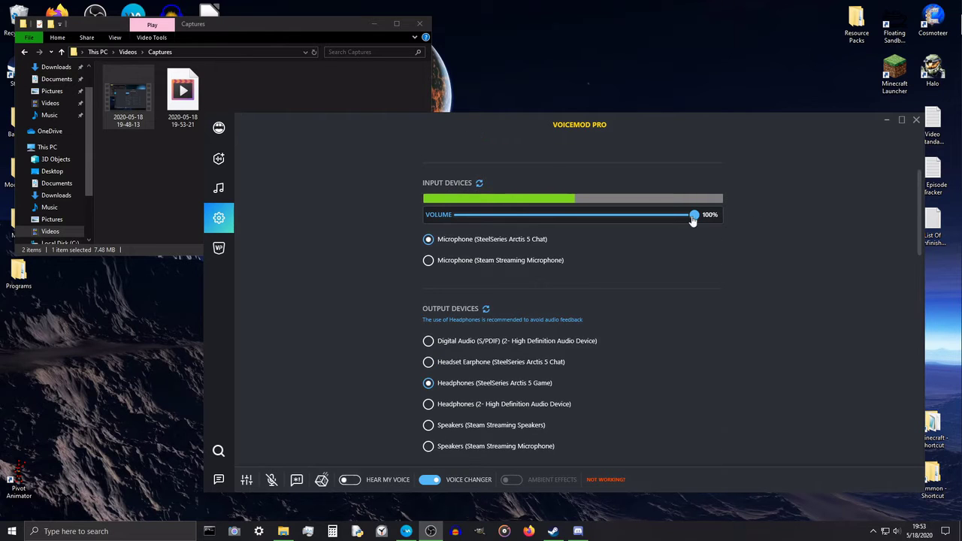
{"action": "left_click_drag", "start_coordinate": [692, 215], "coordinate": [635, 218]}
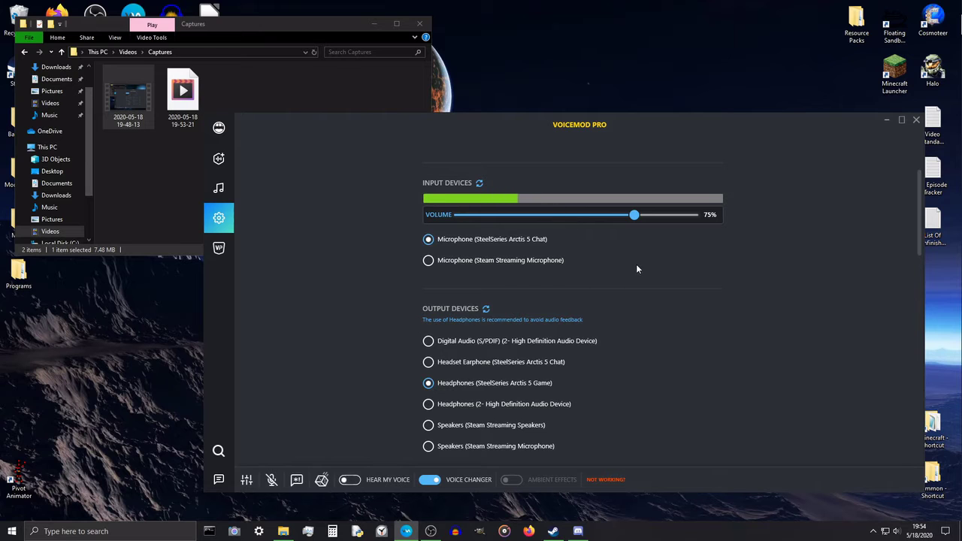
{"action": "left_click", "coordinate": [266, 71]}
{"action": "left_click", "coordinate": [718, 147]}
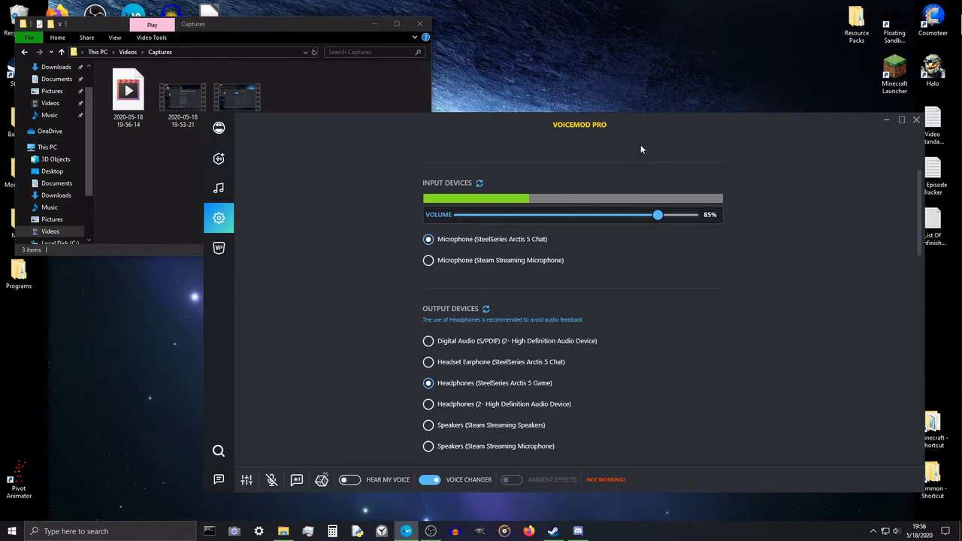
- Move the Voicemod window slightly and set the microphone input volume to 90%
{"action": "mouse_move", "coordinate": [629, 128]}
{"action": "left_mouse_down"}
{"action": "mouse_move", "coordinate": [660, 146]}
{"action": "mouse_move", "coordinate": [644, 149]}
{"action": "mouse_move", "coordinate": [642, 137]}
{"action": "left_mouse_up"}
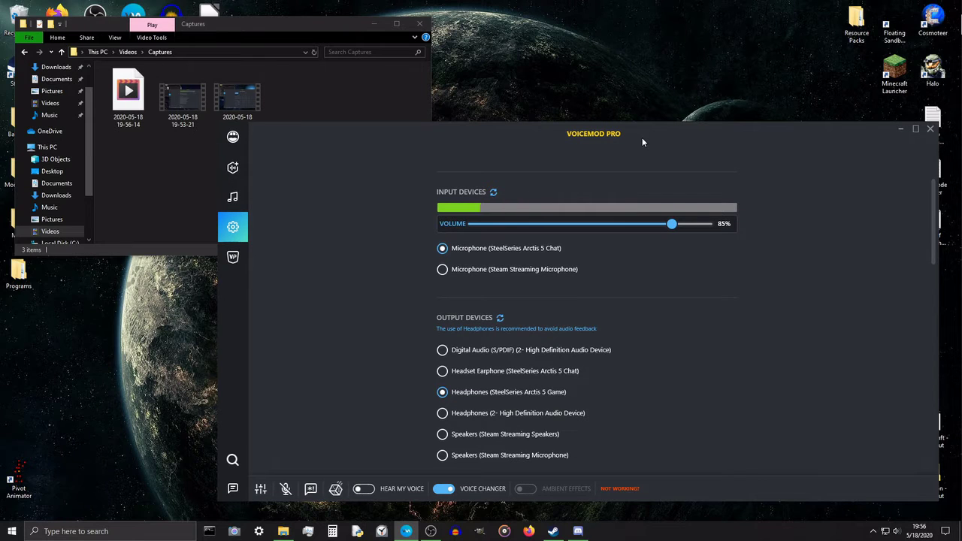
{"action": "left_click_drag", "start_coordinate": [682, 231], "coordinate": [688, 231]}
{"action": "left_click_drag", "start_coordinate": [688, 228], "coordinate": [688, 228]}
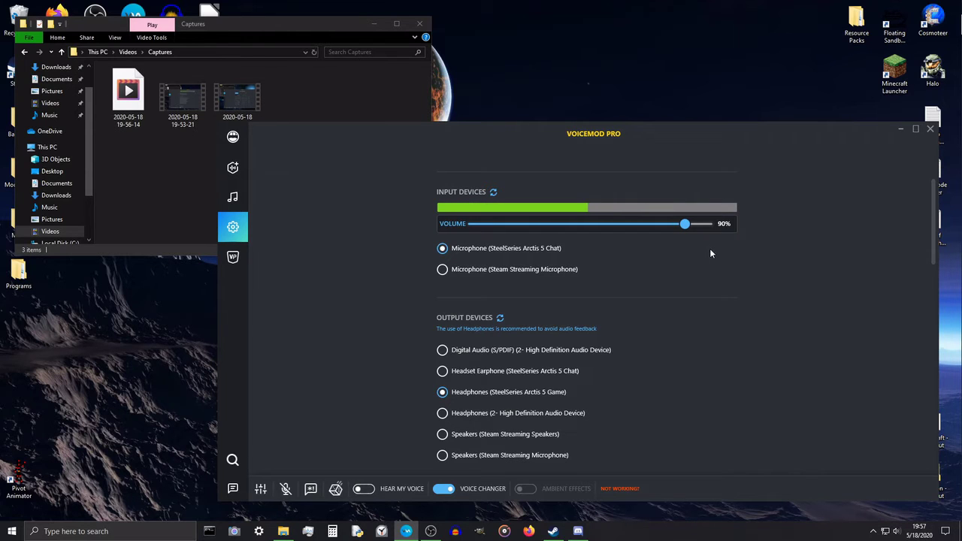
{"action": "mouse_move", "coordinate": [684, 224]}
{"action": "left_mouse_down"}
{"action": "mouse_move", "coordinate": [699, 226]}
{"action": "mouse_move", "coordinate": [689, 227]}
{"action": "left_mouse_up"}
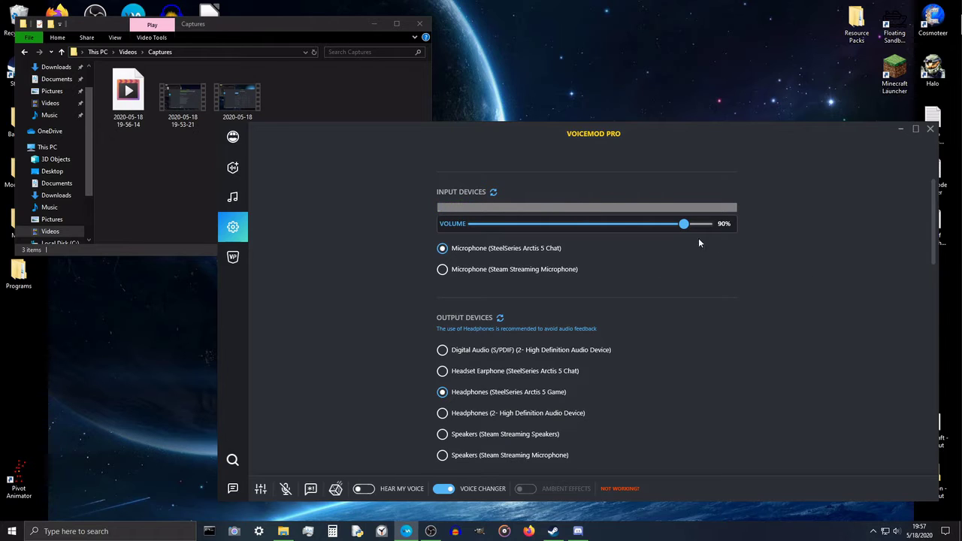
- Try the microphone input volume at 80% and raise it slightly again
{"action": "left_click_drag", "start_coordinate": [685, 227], "coordinate": [672, 230]}
{"action": "left_click_drag", "start_coordinate": [677, 227], "coordinate": [664, 226]}
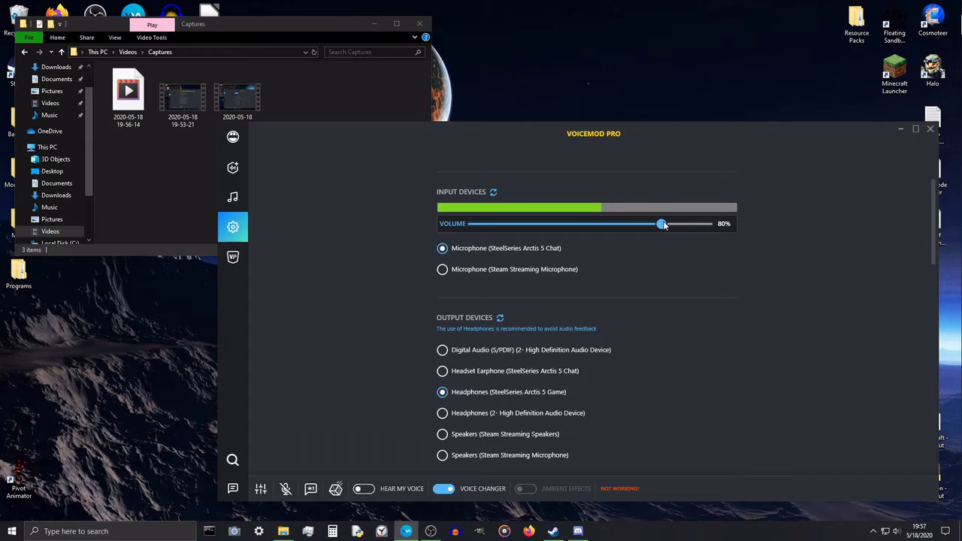
{"action": "left_click_drag", "start_coordinate": [664, 225], "coordinate": [676, 228]}
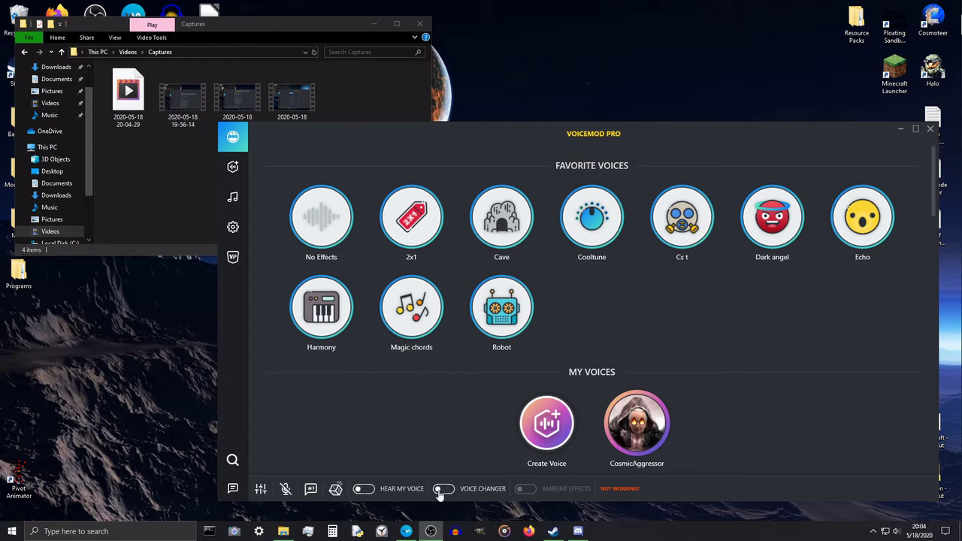
- Turn on the voice changer and go to the input device settings without activating Hear My Voice
{"action": "left_click", "coordinate": [443, 489]}
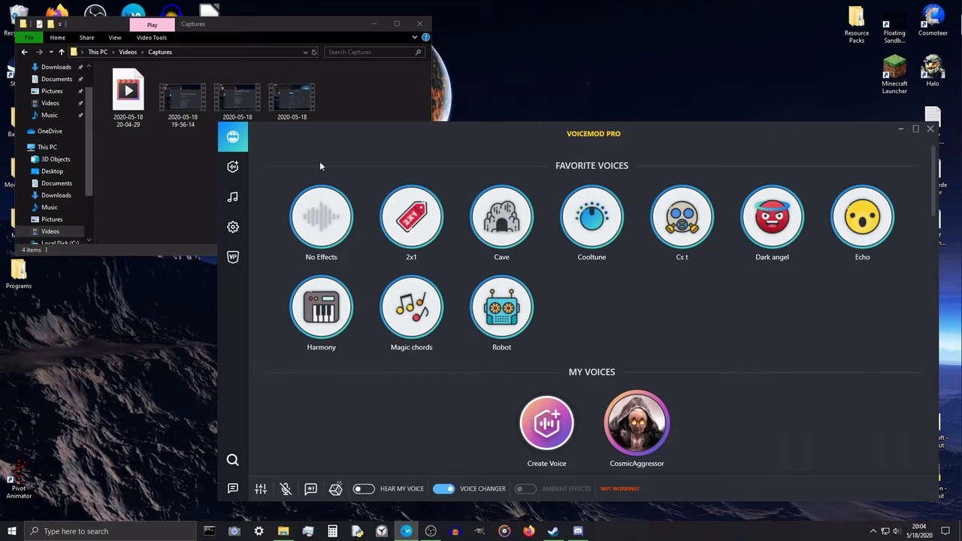
{"action": "left_click", "coordinate": [234, 198]}
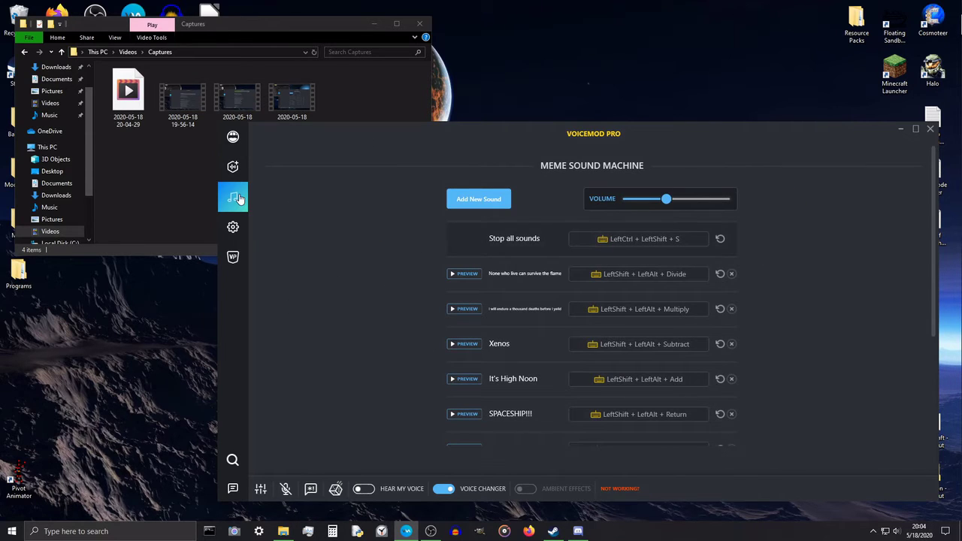
{"action": "left_click", "coordinate": [233, 167]}
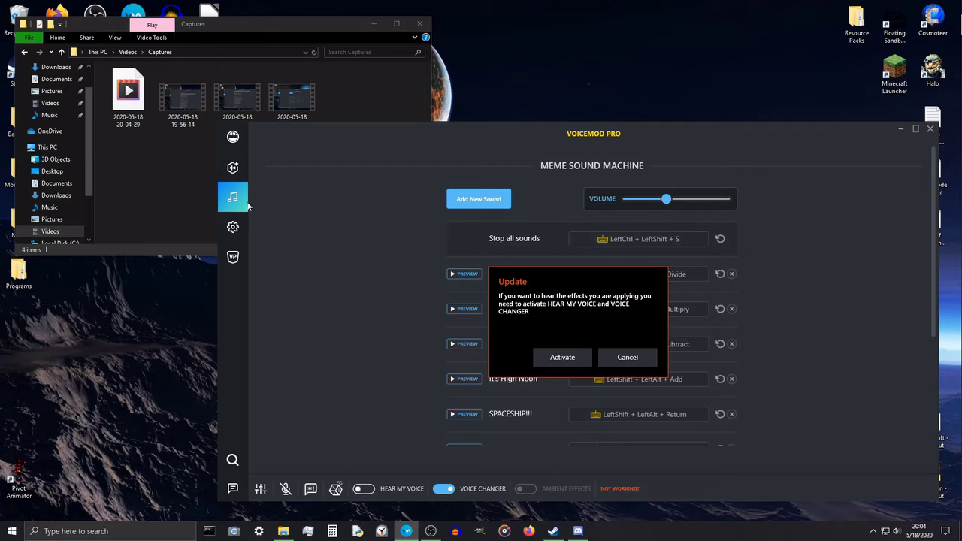
{"action": "left_click", "coordinate": [642, 358]}
{"action": "left_click", "coordinate": [232, 227]}
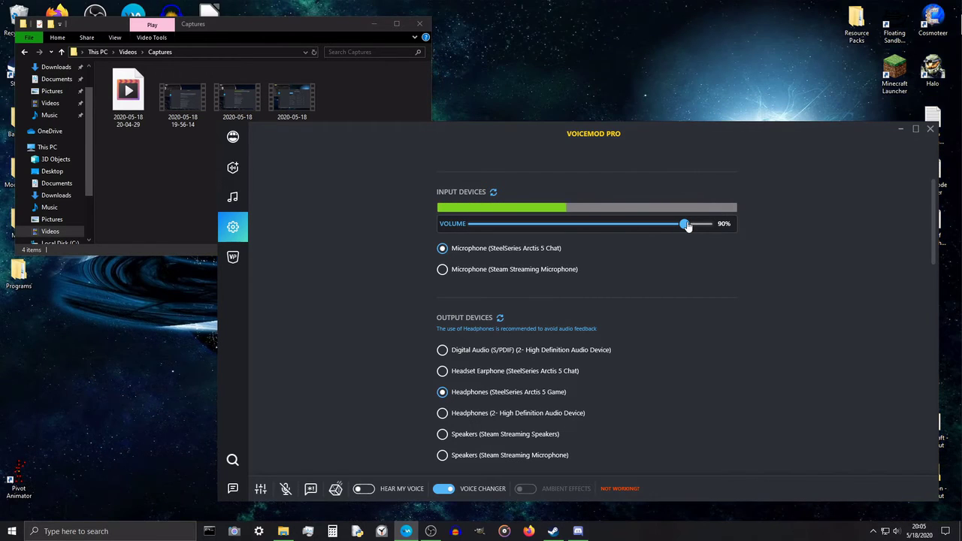
- Try the microphone input volume at 79% and bring it back up to 90%
{"action": "left_click_drag", "start_coordinate": [687, 225], "coordinate": [665, 228]}
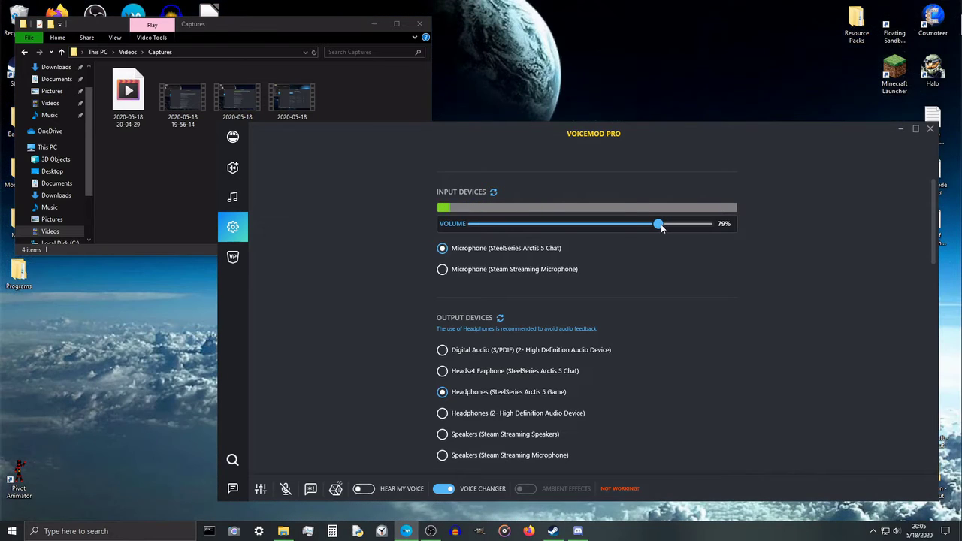
{"action": "left_click_drag", "start_coordinate": [664, 227], "coordinate": [675, 229]}
{"action": "left_click_drag", "start_coordinate": [675, 231], "coordinate": [697, 231]}
{"action": "left_click_drag", "start_coordinate": [698, 226], "coordinate": [690, 226]}
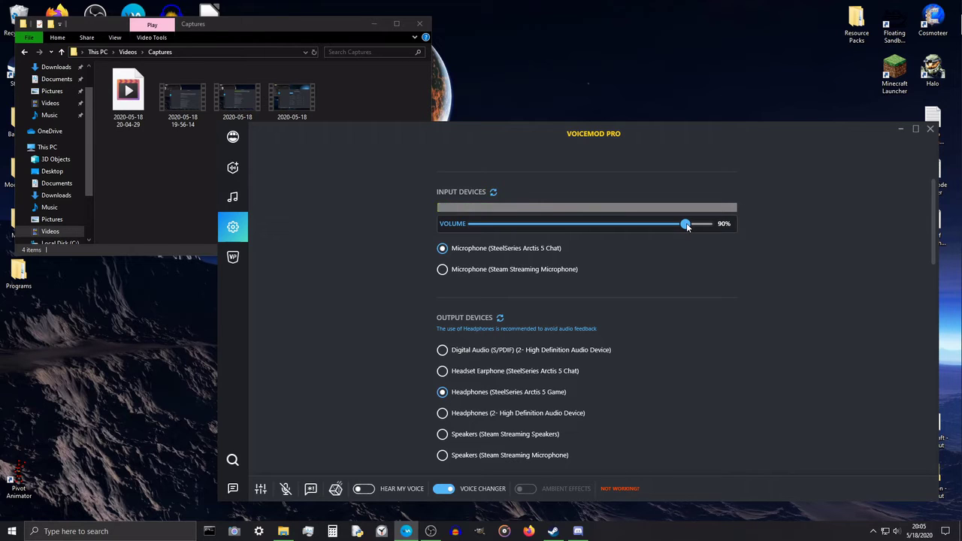
- Lower the microphone input volume for a comparison, and set it to 95%
{"action": "left_click_drag", "start_coordinate": [687, 227], "coordinate": [679, 230]}
{"action": "left_click_drag", "start_coordinate": [674, 231], "coordinate": [663, 231]}
{"action": "left_click_drag", "start_coordinate": [664, 231], "coordinate": [693, 233]}
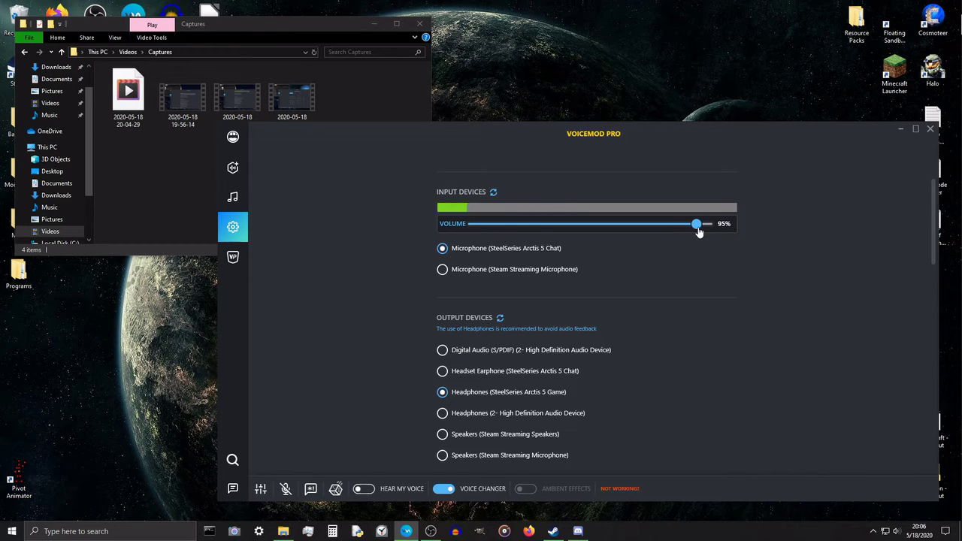
{"action": "mouse_move", "coordinate": [697, 226]}
{"action": "left_mouse_down"}
{"action": "mouse_move", "coordinate": [691, 229]}
{"action": "mouse_move", "coordinate": [700, 231]}
{"action": "left_mouse_up"}
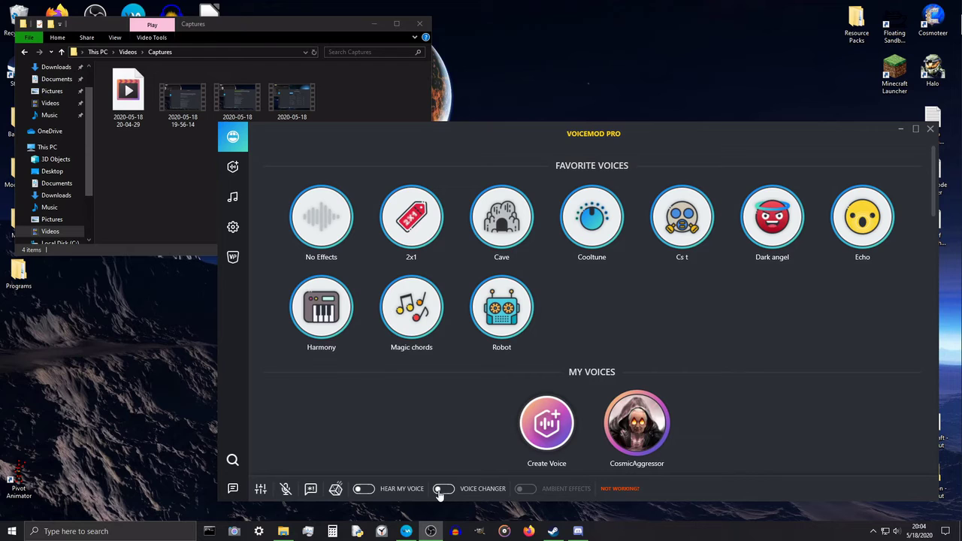
- Switch on the voice changer, decline activating Hear My Voice and return to the input device settings
{"action": "left_click", "coordinate": [442, 489]}
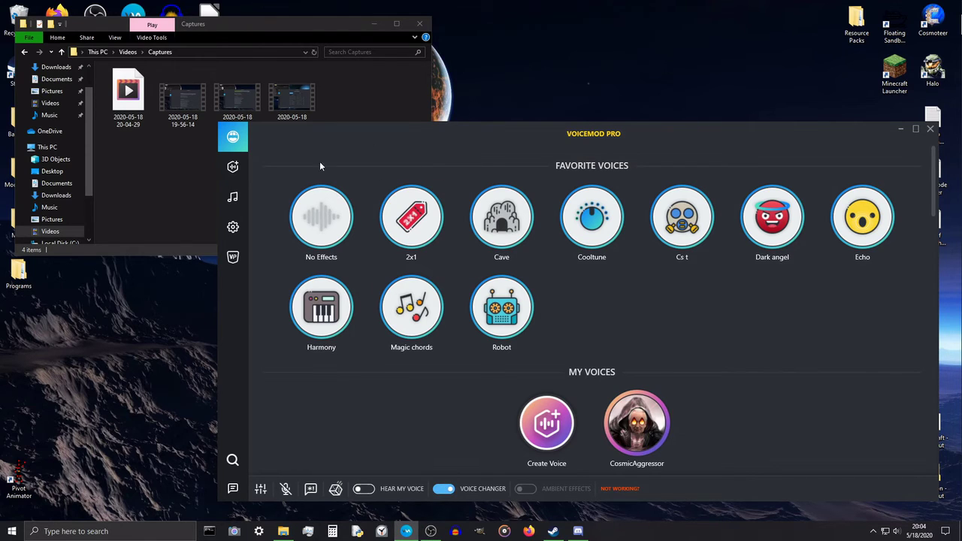
{"action": "left_click", "coordinate": [234, 198]}
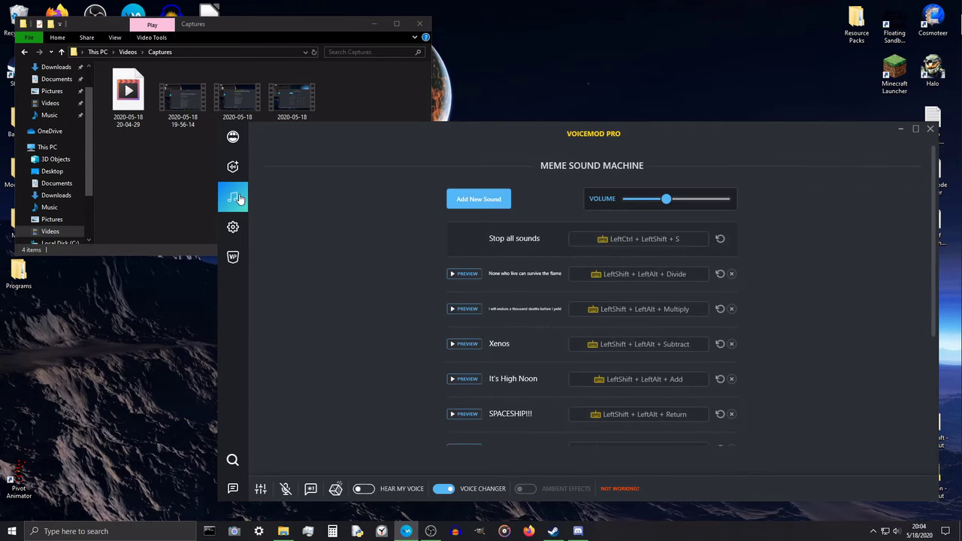
{"action": "left_click", "coordinate": [233, 167]}
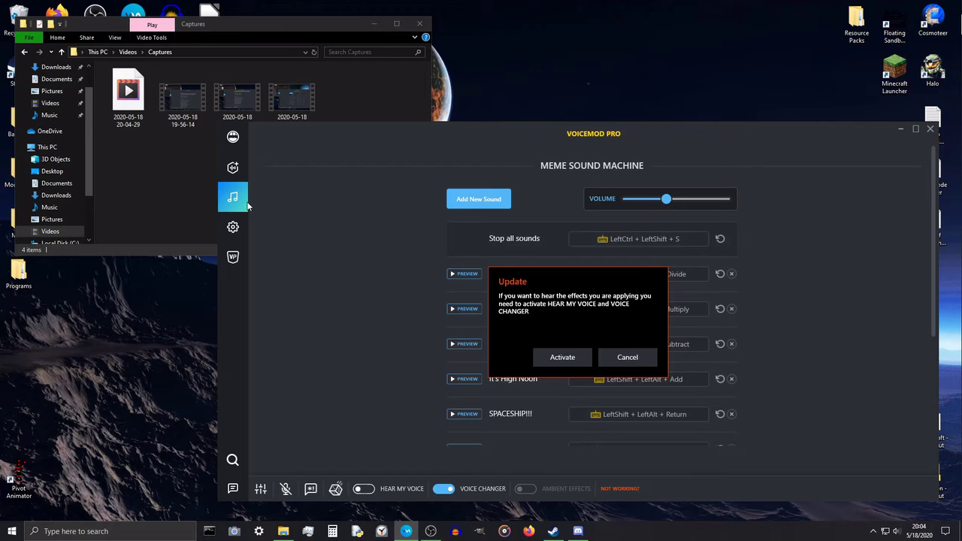
{"action": "left_click", "coordinate": [641, 357]}
{"action": "left_click", "coordinate": [234, 228]}
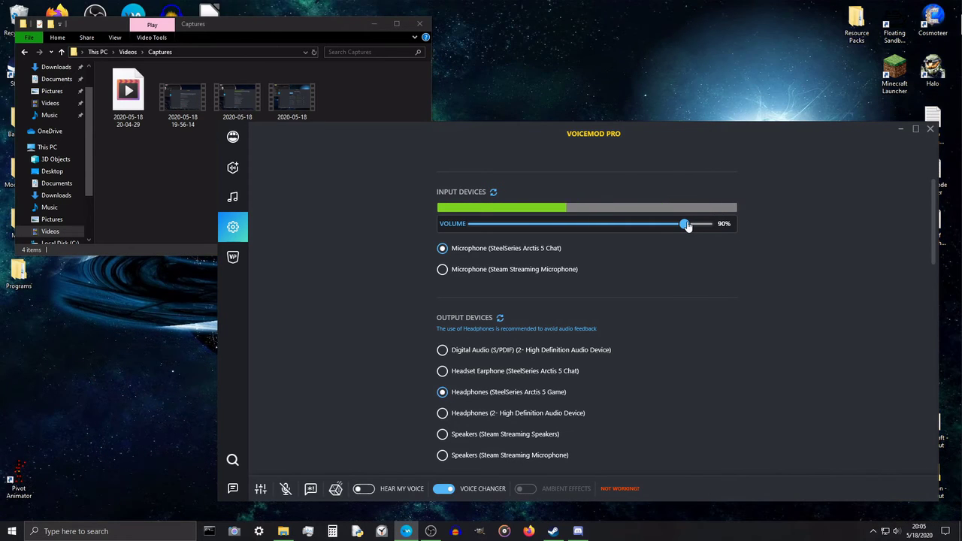
- Test the microphone input volume at 79% and return it to 90%
{"action": "left_click_drag", "start_coordinate": [687, 226], "coordinate": [663, 228]}
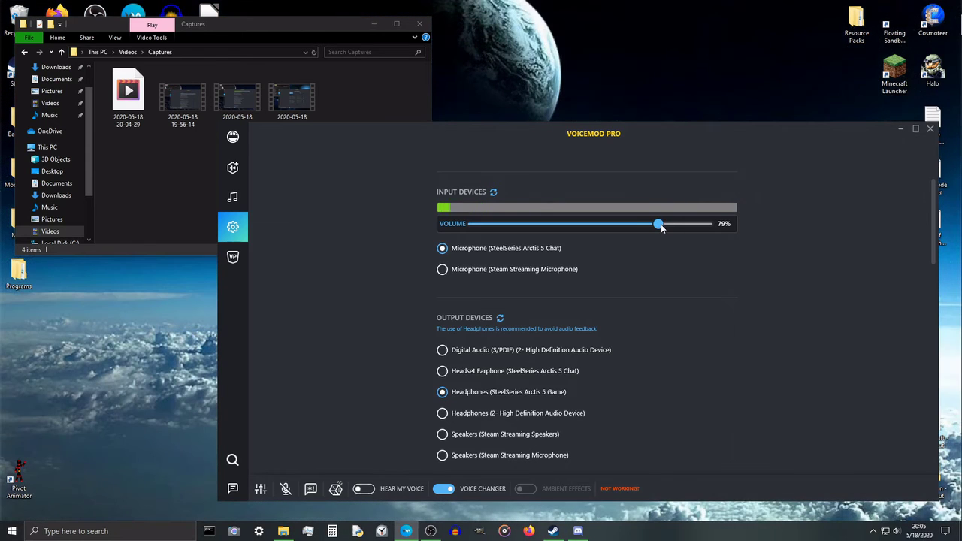
{"action": "left_click_drag", "start_coordinate": [664, 228], "coordinate": [675, 229]}
{"action": "left_click_drag", "start_coordinate": [675, 231], "coordinate": [698, 230]}
{"action": "left_click_drag", "start_coordinate": [700, 227], "coordinate": [688, 226]}
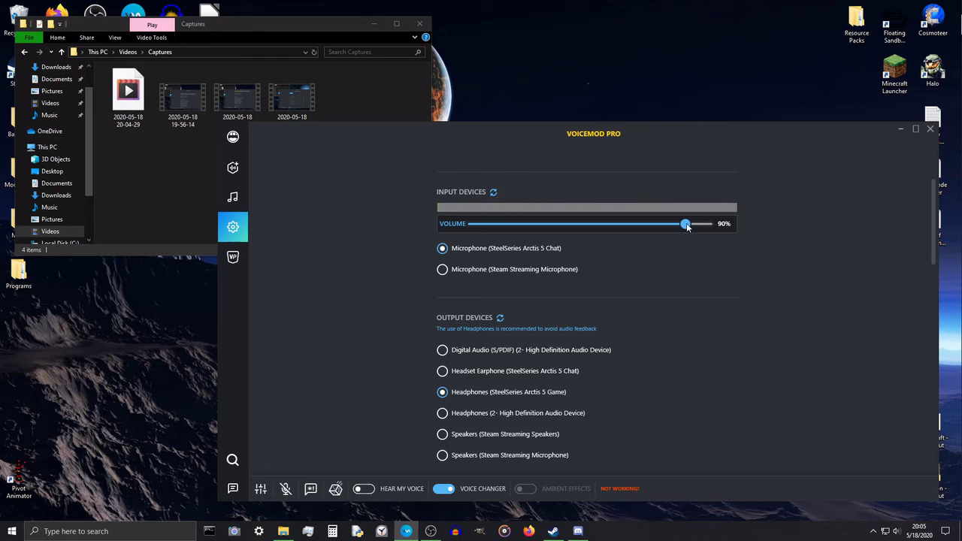
- Reduce the microphone input volume briefly and set it to 95%
{"action": "left_click_drag", "start_coordinate": [687, 227], "coordinate": [664, 231]}
{"action": "left_click_drag", "start_coordinate": [663, 231], "coordinate": [692, 233]}
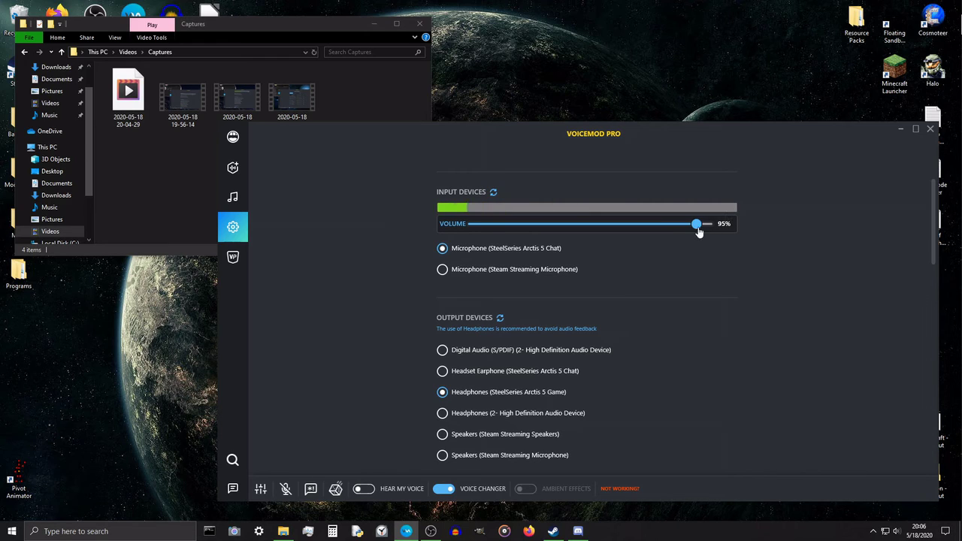
{"action": "mouse_move", "coordinate": [698, 227]}
{"action": "left_mouse_down"}
{"action": "mouse_move", "coordinate": [688, 227]}
{"action": "mouse_move", "coordinate": [699, 227]}
{"action": "left_mouse_up"}
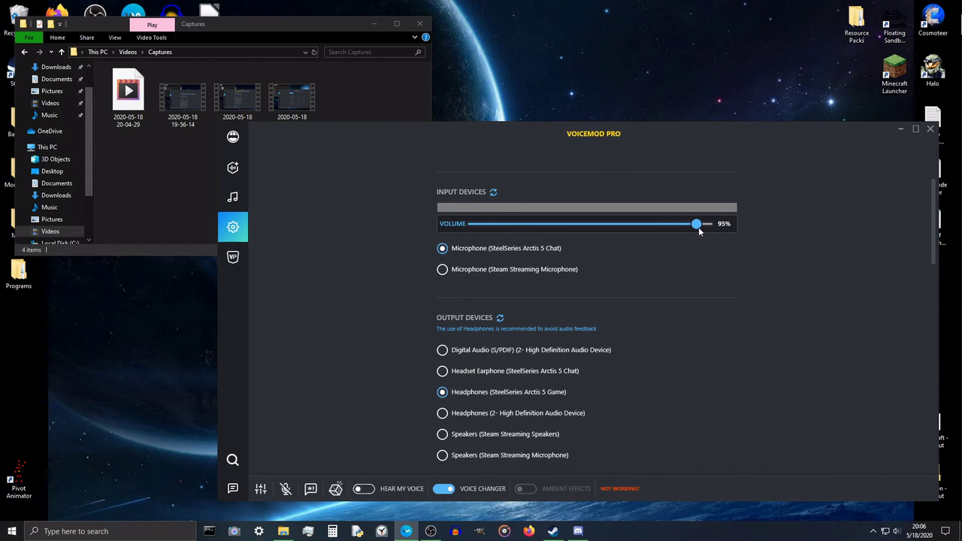